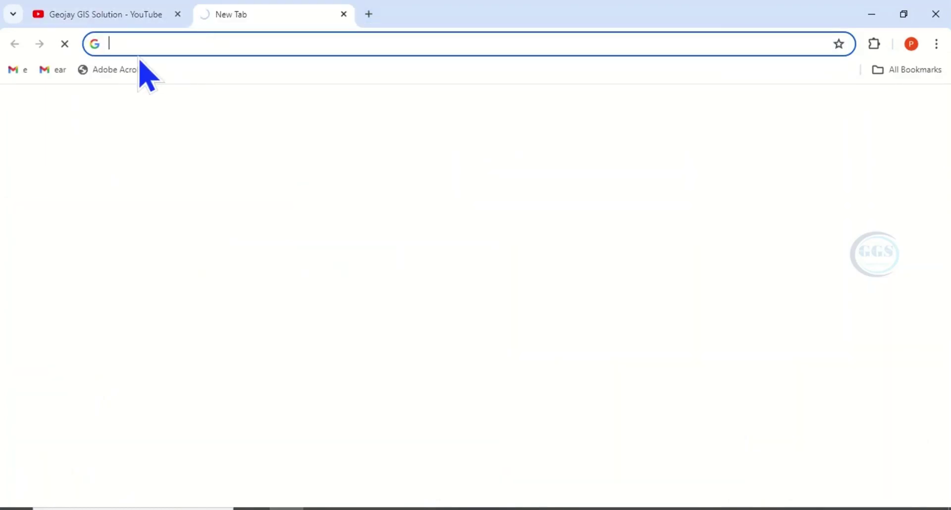
- Search Google for 'ArcGIS Editor for OSM download' using the autocomplete suggestion
type("arcGIS Editor for OSM download")
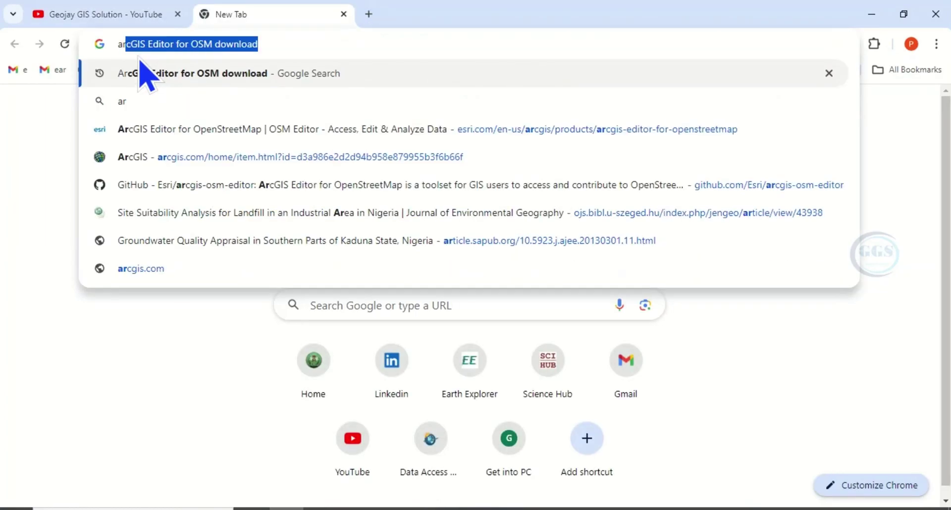
left_click(227, 44)
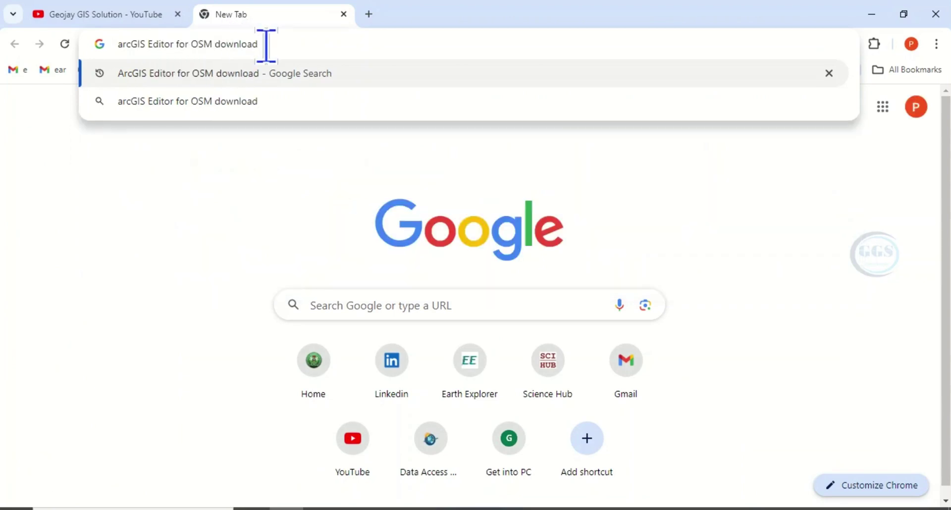
key("Return")
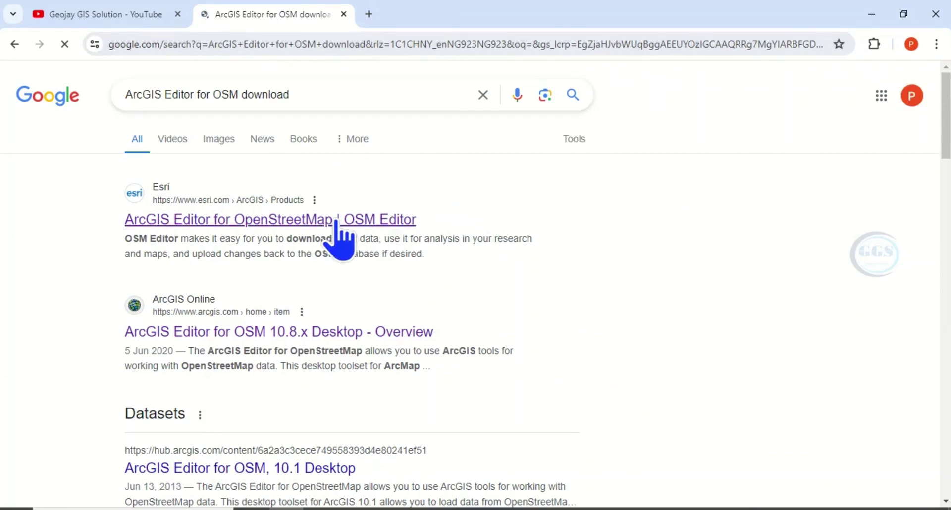
- Open Esri's ArcGIS Editor for OpenStreetMap page and scroll down to its download link
left_click(296, 219)
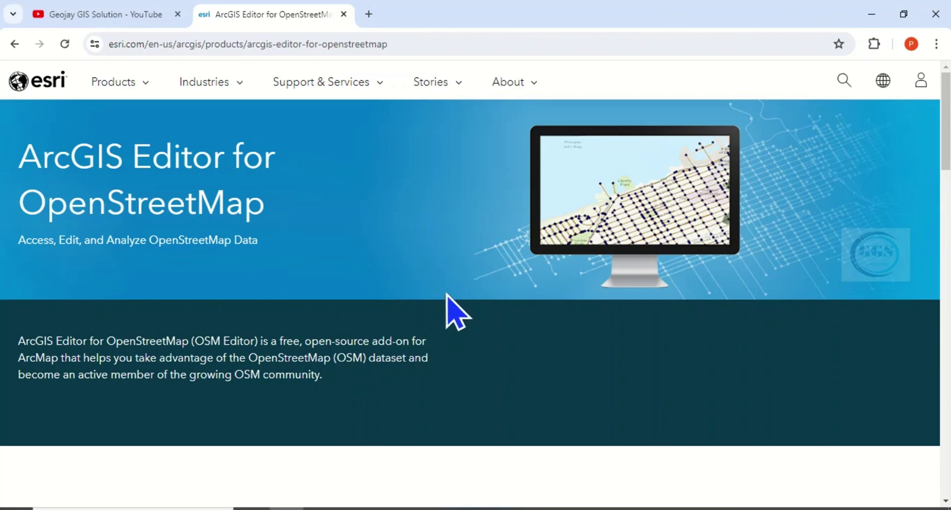
scroll(454, 289, "down", 1)
scroll(454, 287, "down", 12)
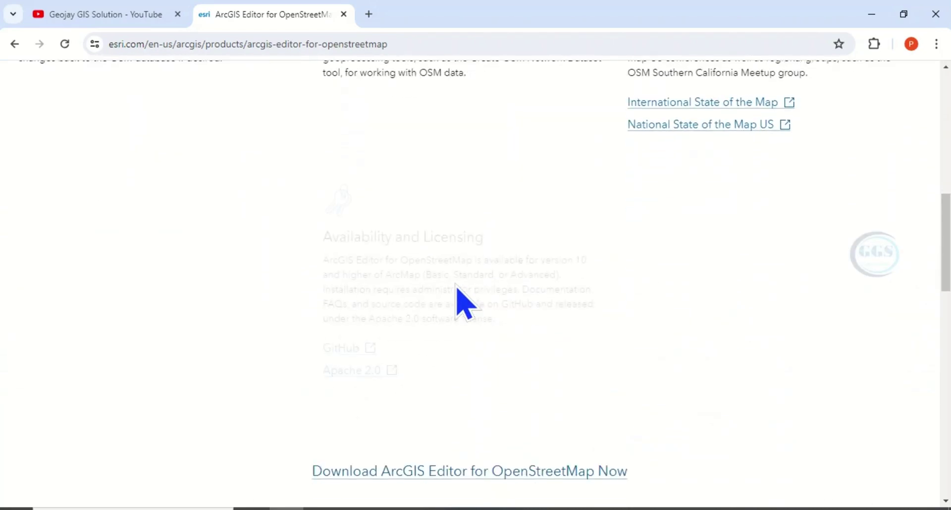
scroll(456, 296, "down", 2)
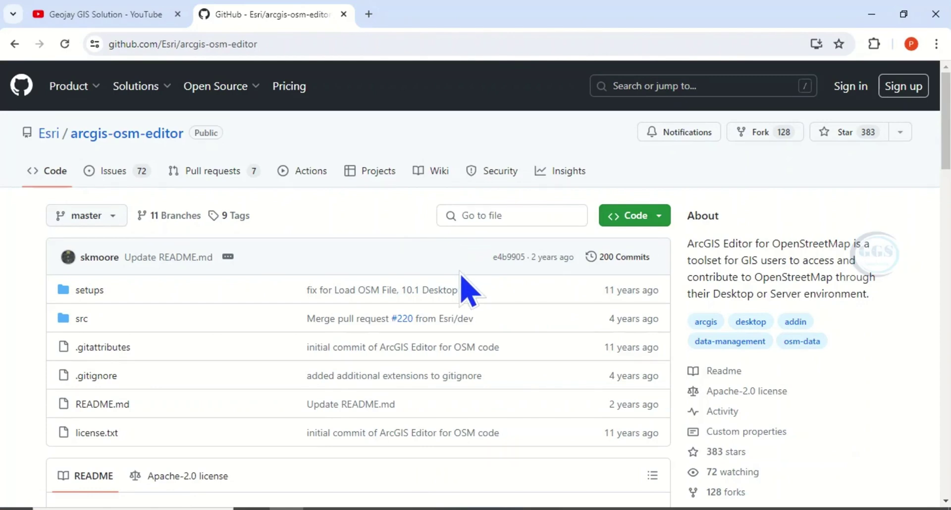
- Confirm the installed ArcMap version, then follow the README's 10.8 installer link
scroll(468, 290, "down", 10)
scroll(468, 290, "down", 2)
scroll(324, 223, "up", 3)
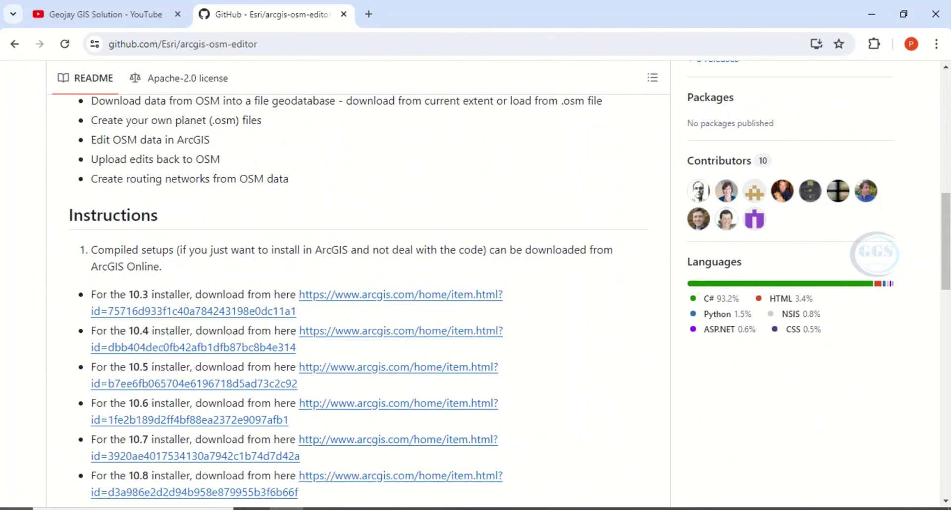
key("super")
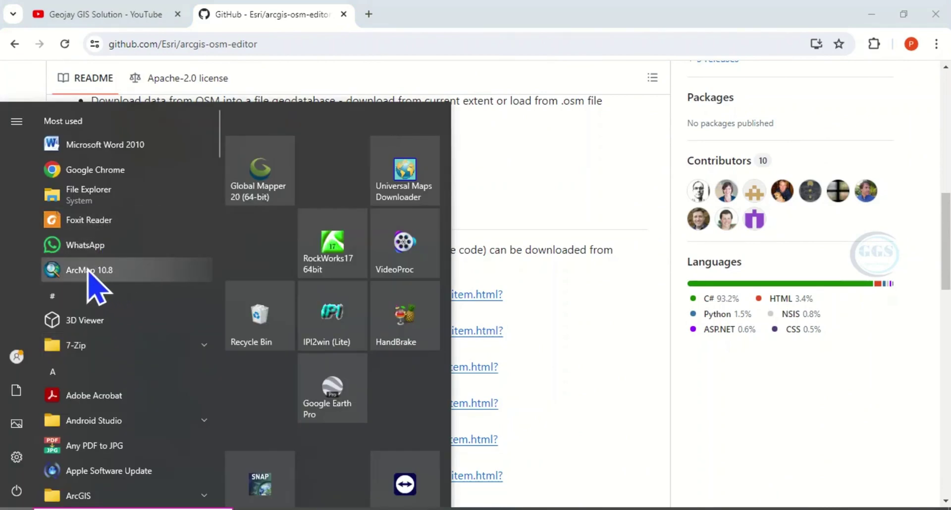
left_click(603, 186)
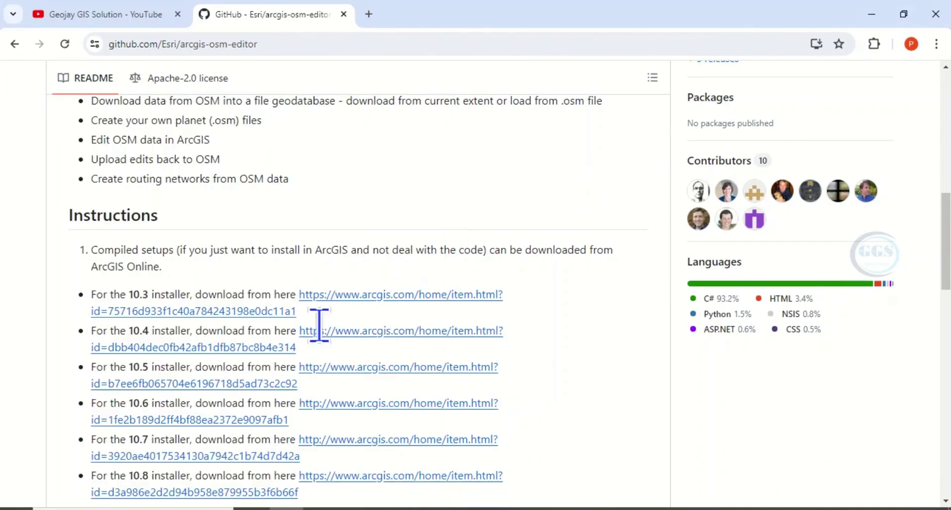
scroll(290, 377, "down", 2)
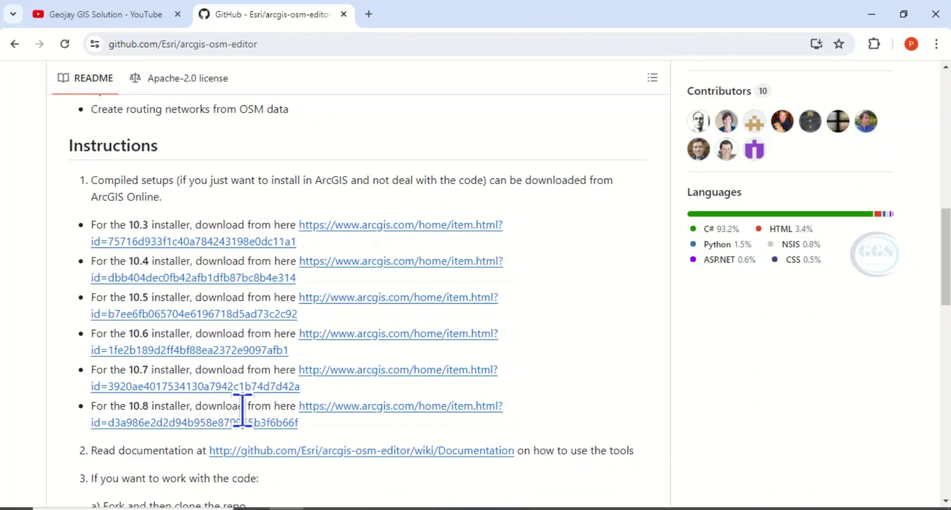
left_click(353, 410)
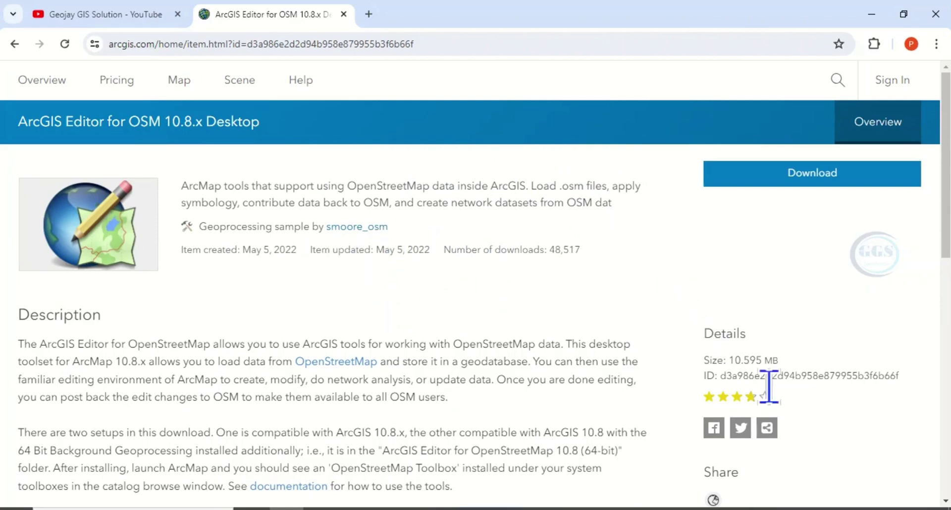
- Download the 10.8.x Desktop package as ArcGIS_Editor_OSM_10_8Desktop.zip
left_click_drag(782, 363, 732, 366)
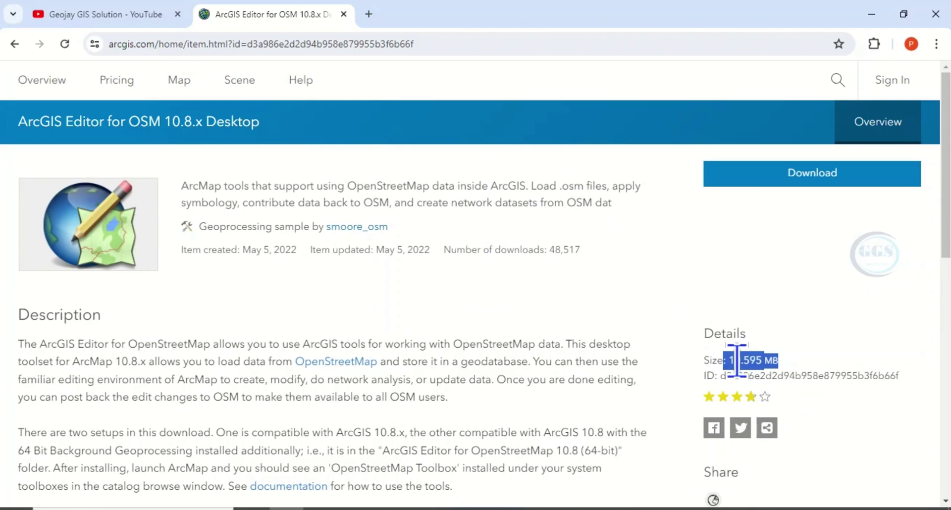
left_click(788, 174)
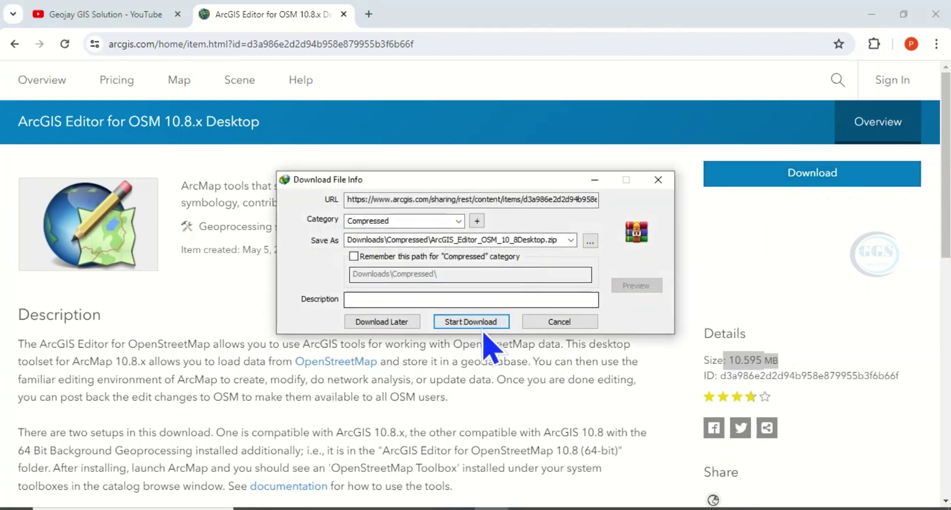
left_click(473, 323)
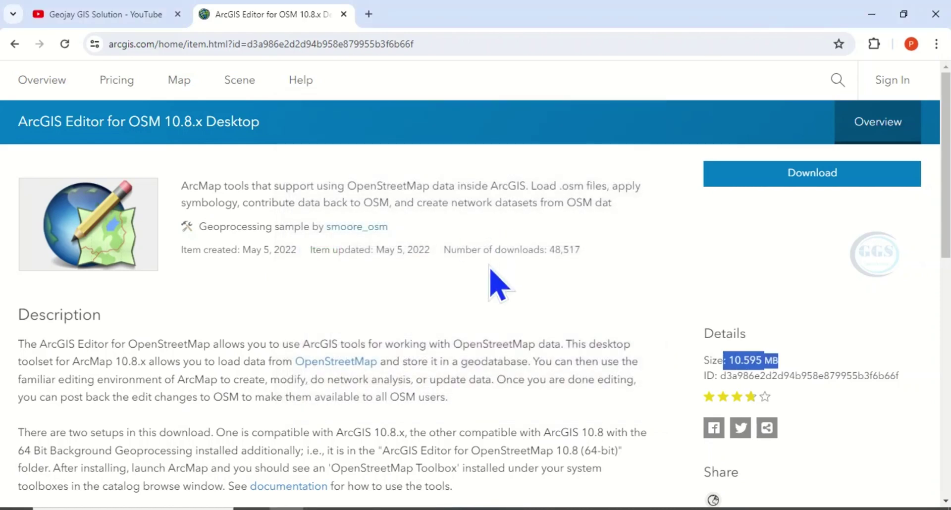
- Extract ArcGIS_Editor_OSM_10_8Desktop.zip in Downloads and open the extracted folder
left_click(252, 509)
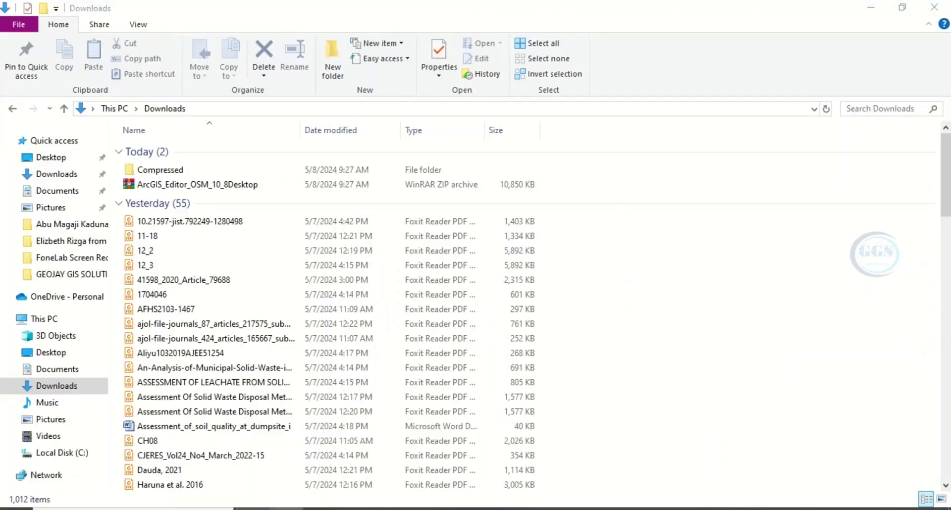
left_click(58, 174)
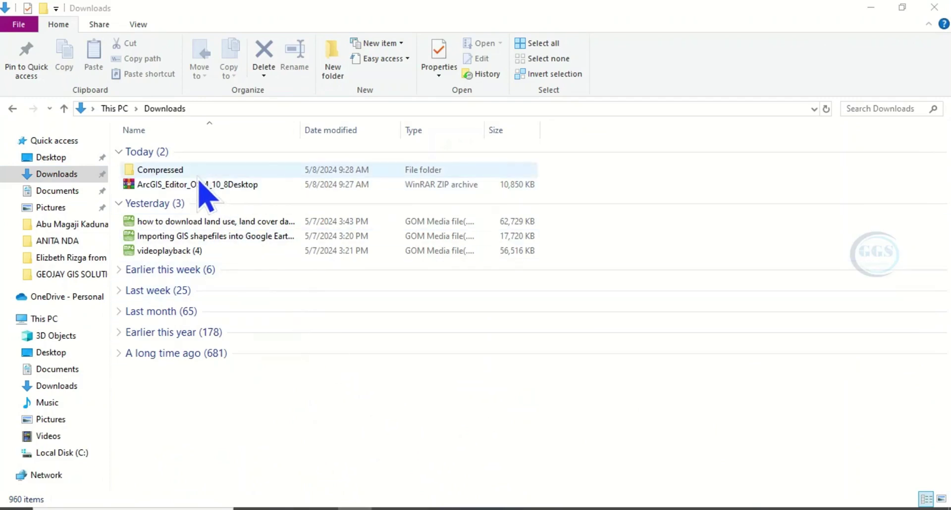
right_click(194, 187)
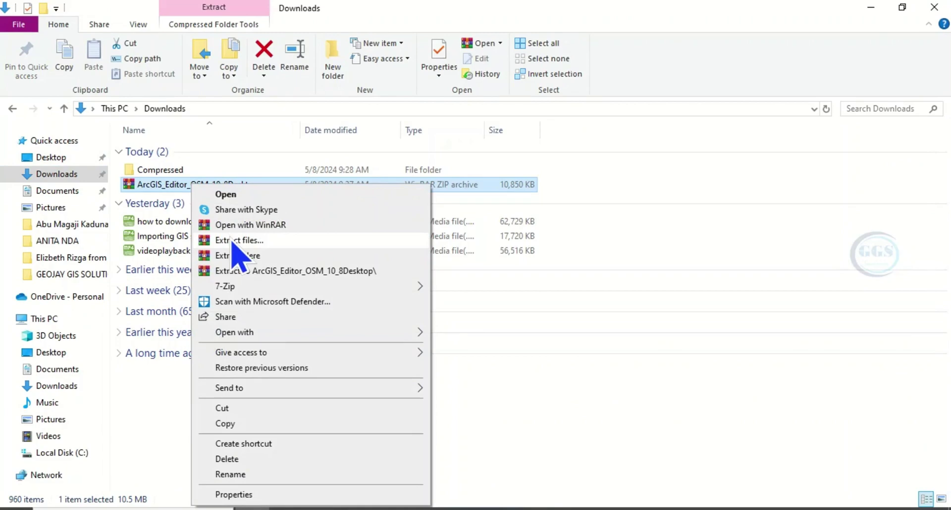
left_click(237, 241)
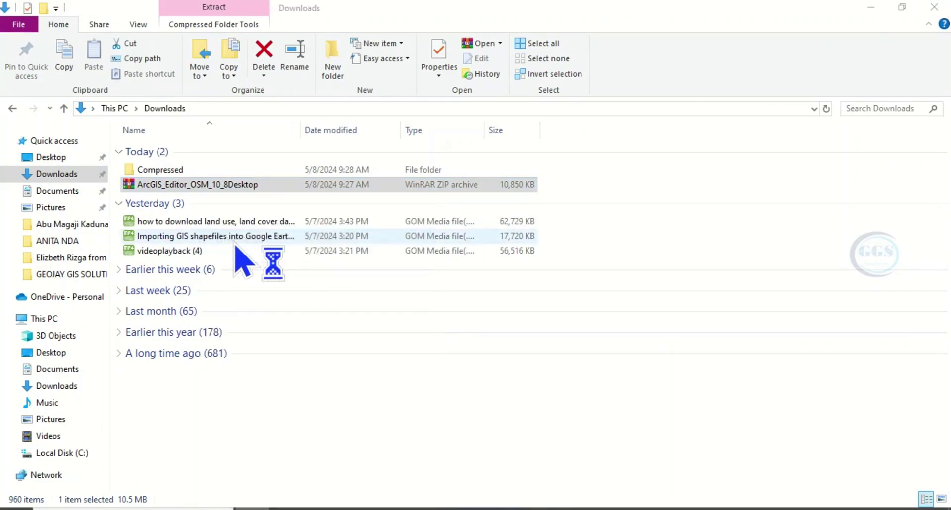
left_click(515, 403)
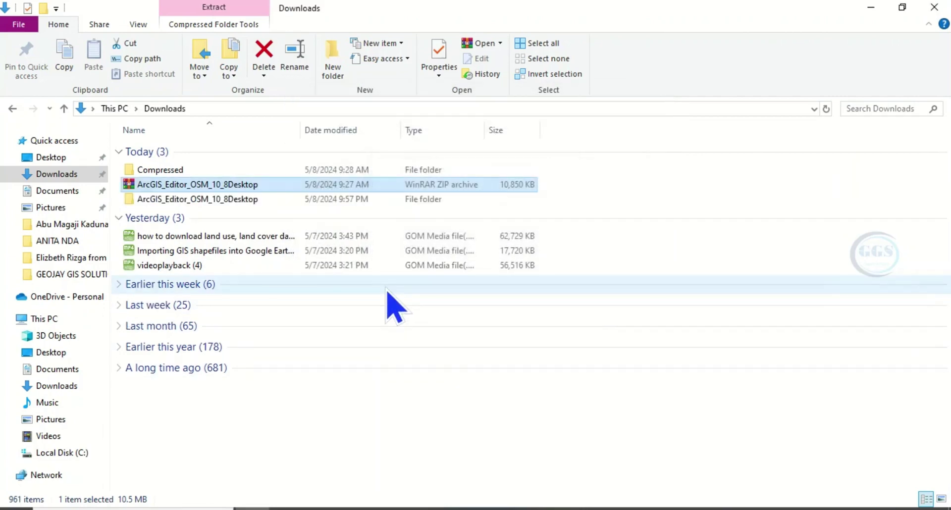
left_click(200, 204)
double_click(201, 201)
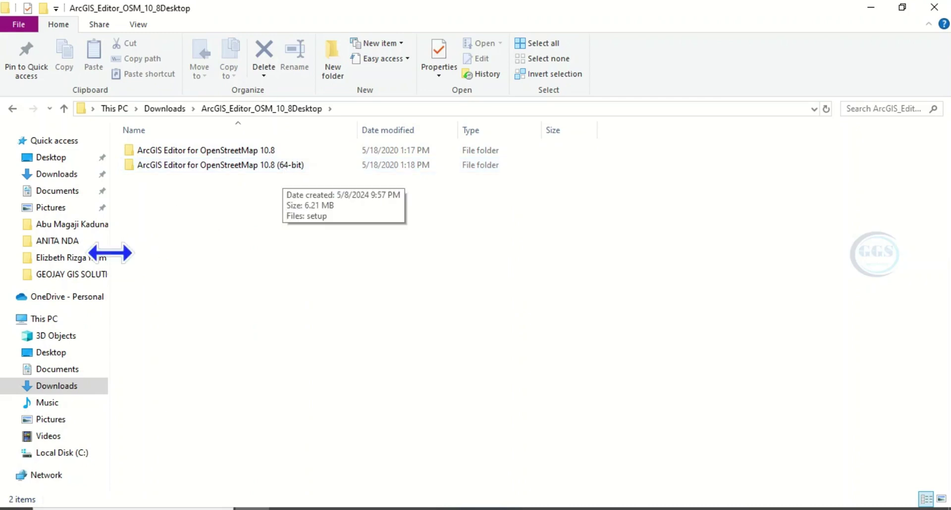
right_click(46, 322)
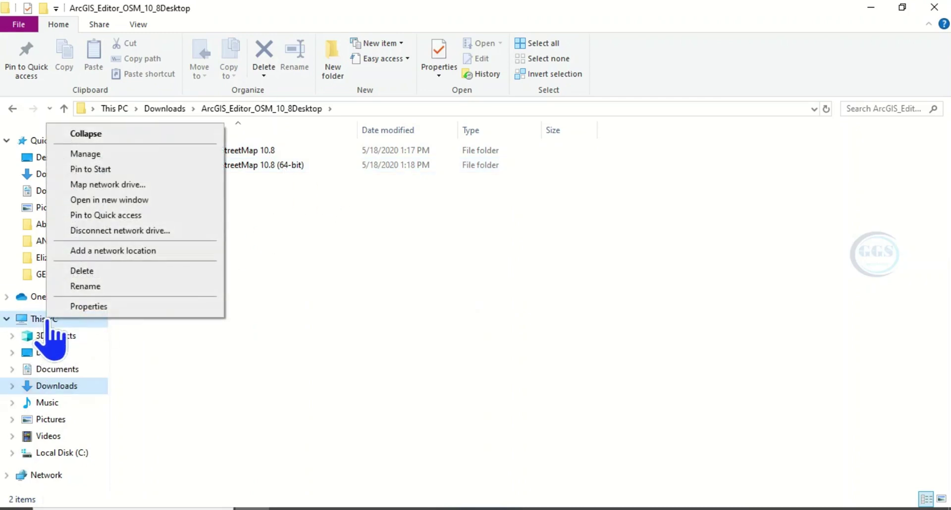
left_click(98, 306)
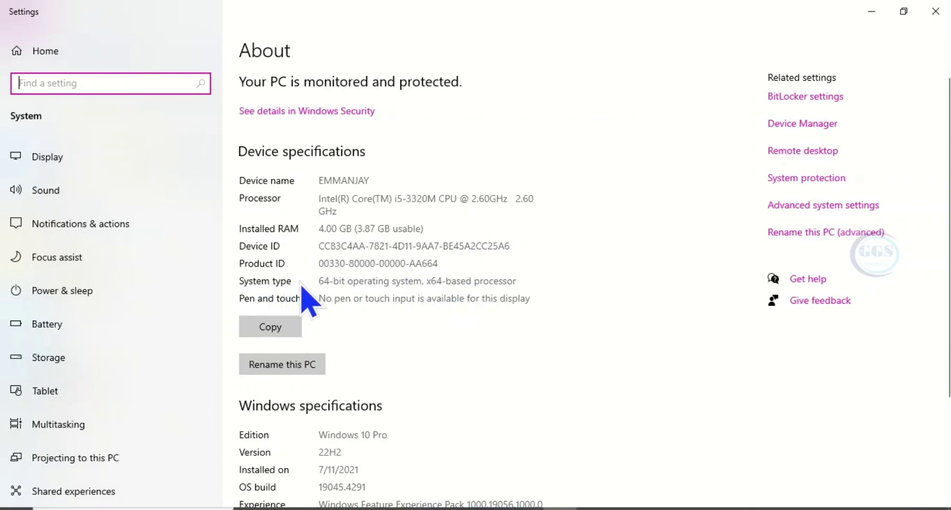
left_click(942, 15)
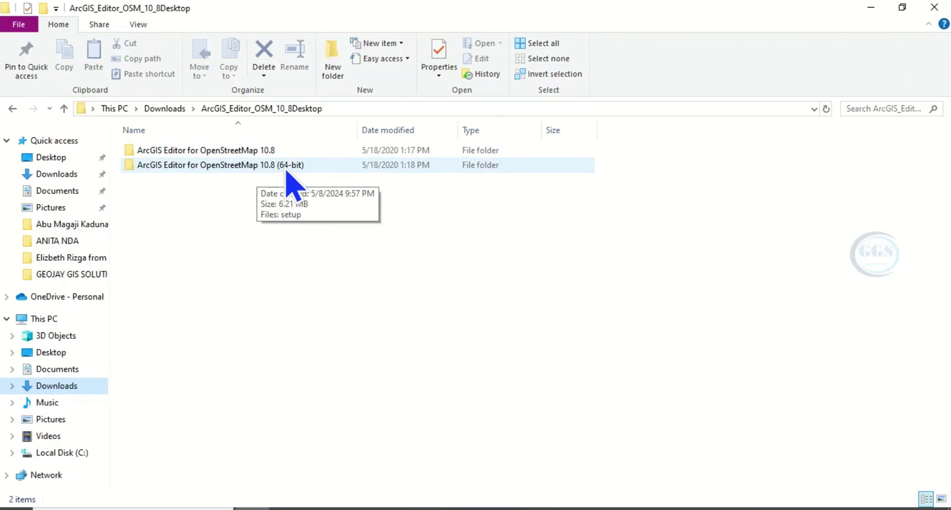
- Run setup from the (64-bit) folder and install with Modify, keeping the OSM Editor feature
double_click(241, 168)
left_click(154, 157)
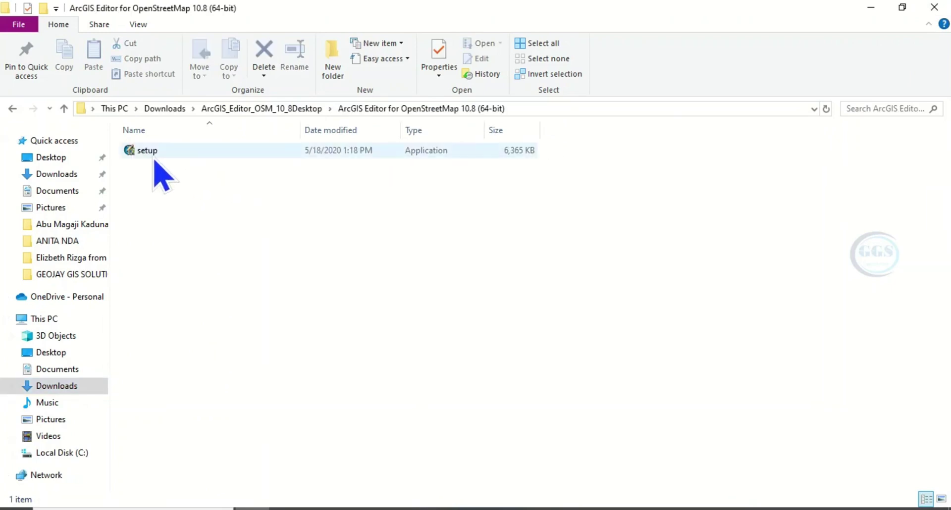
double_click(154, 157)
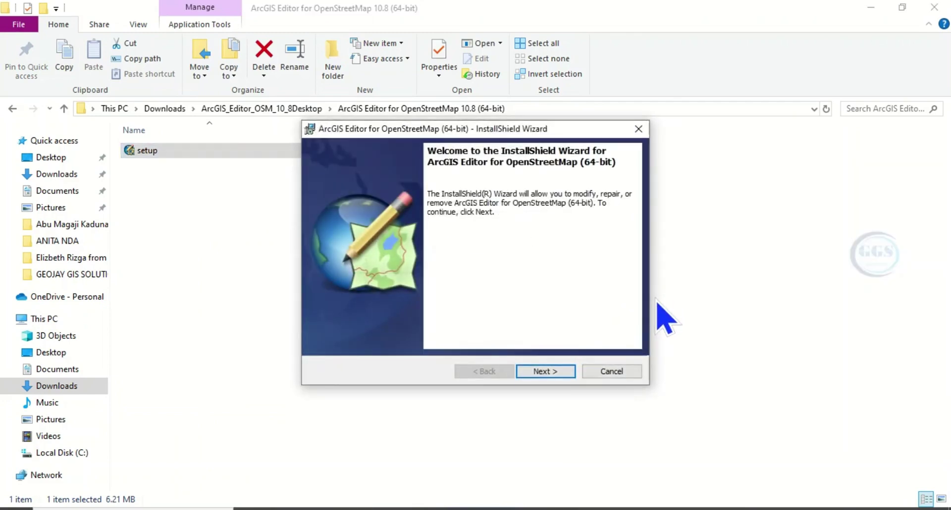
left_click(545, 373)
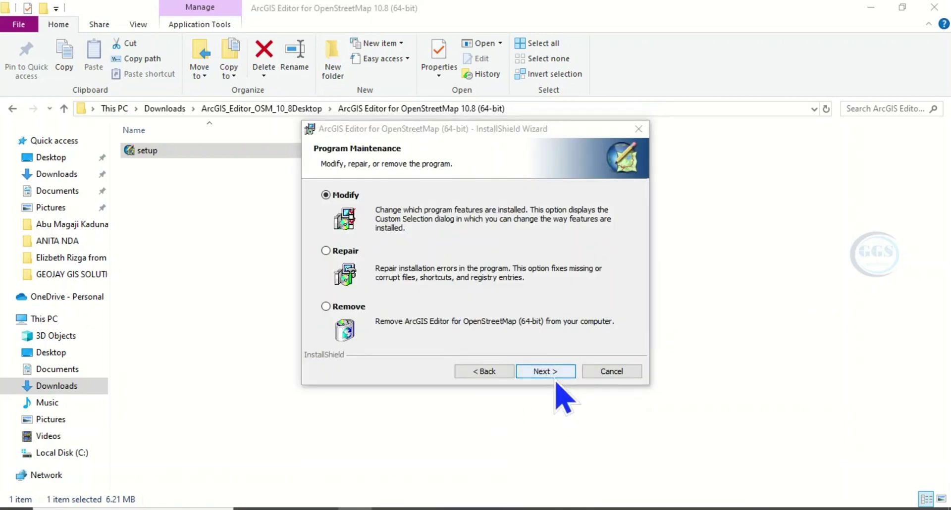
left_click(547, 373)
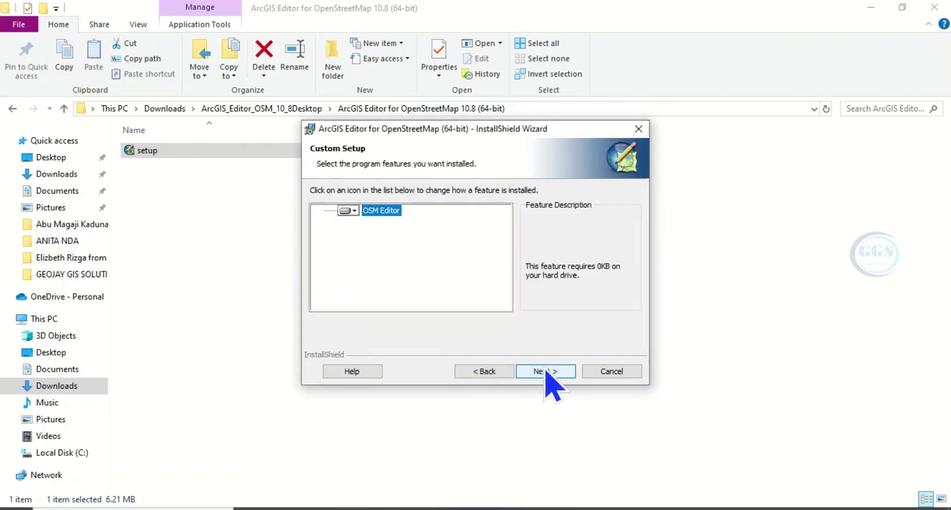
left_click(547, 373)
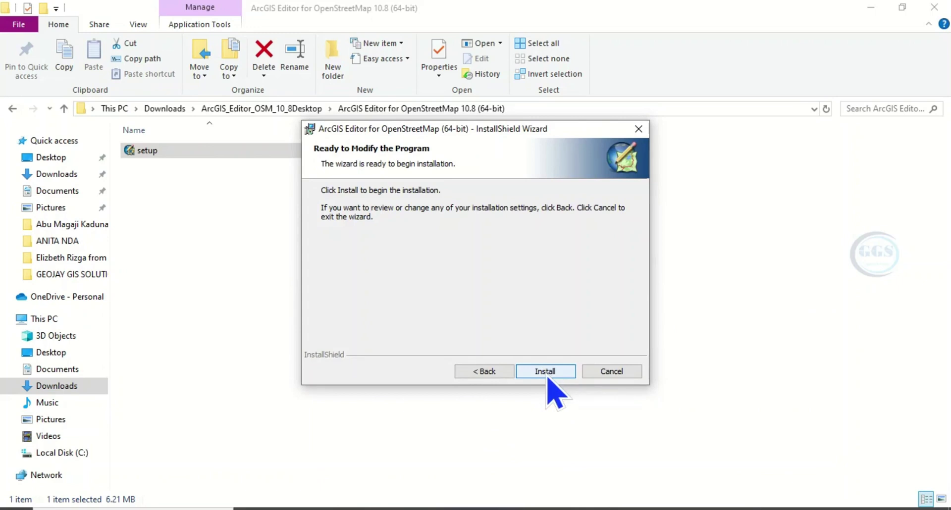
left_click(545, 372)
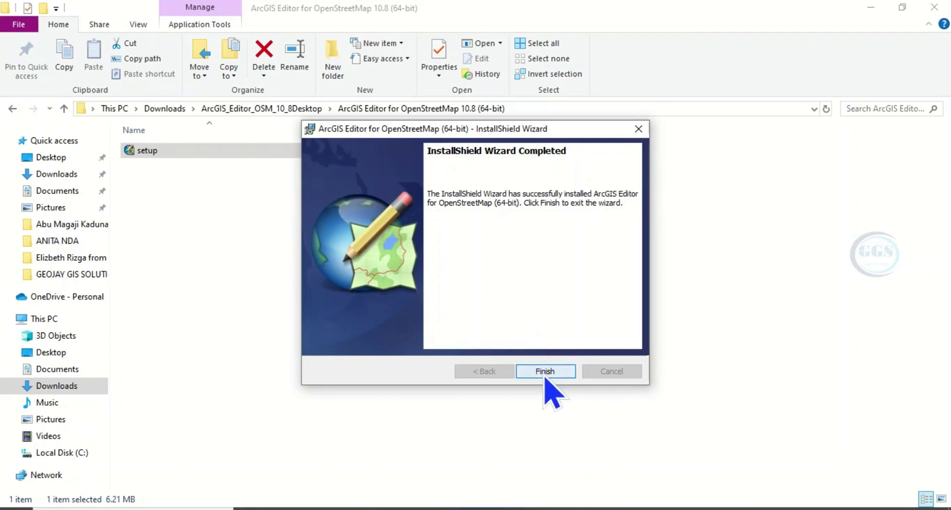
left_click(545, 373)
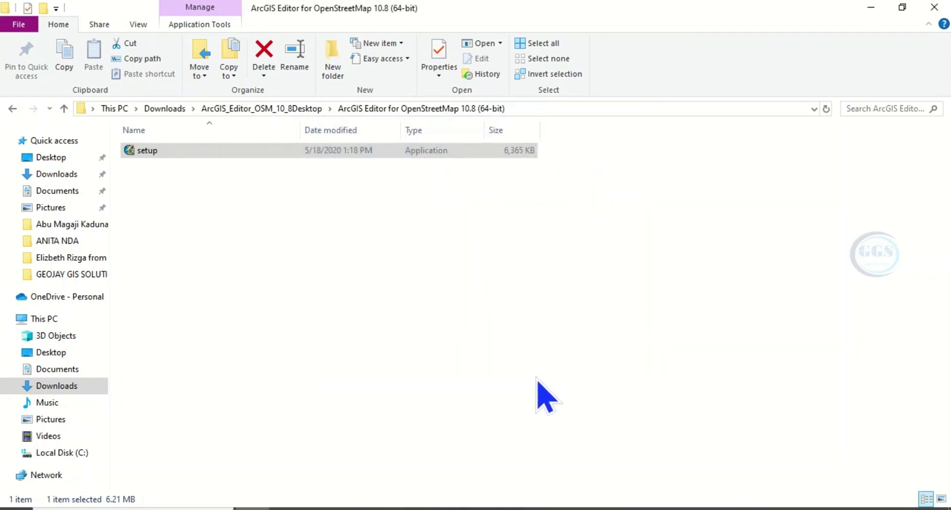
- Close Explorer and start ArcMap 10.8 from the Start menu's Most used list
left_click(938, 6)
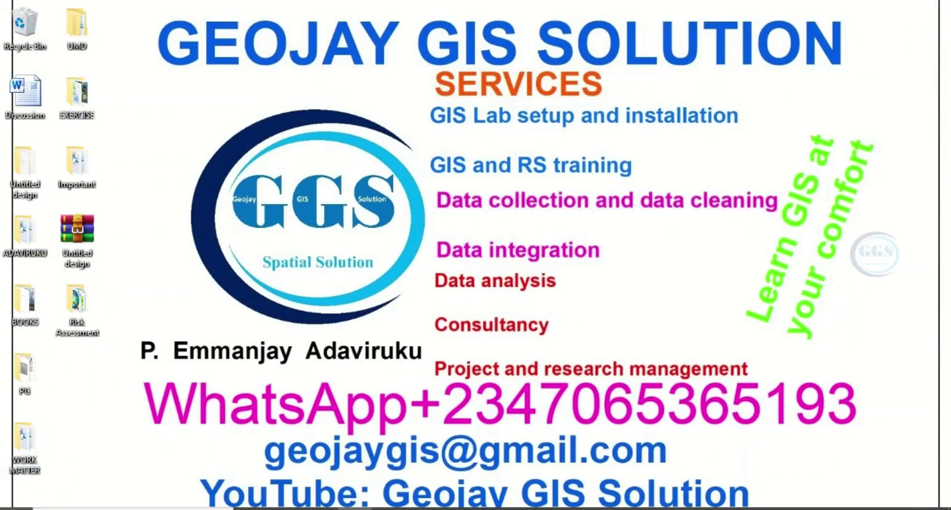
left_click(24, 505)
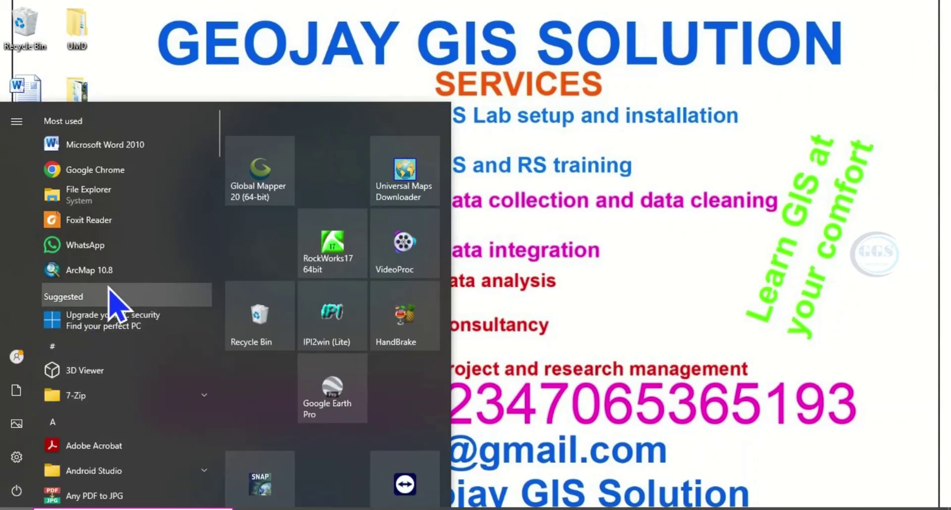
left_click(101, 271)
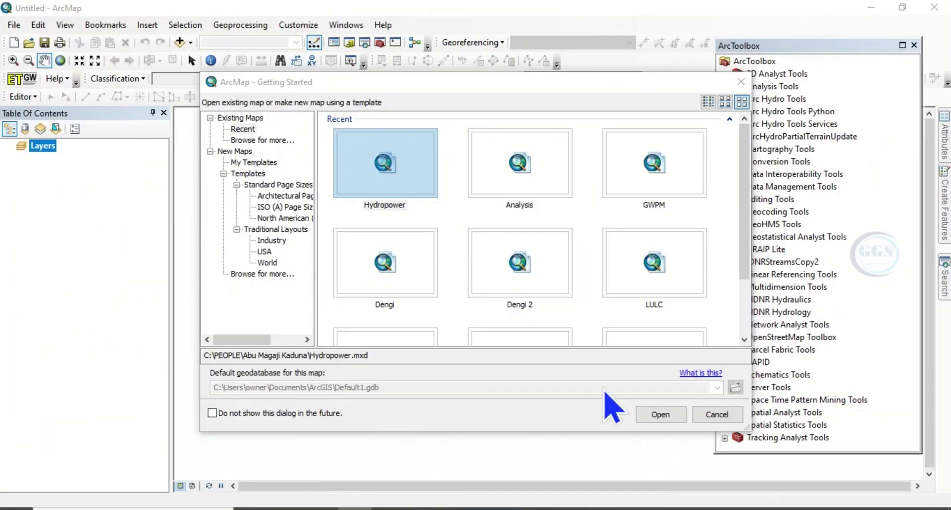
- Dismiss Getting Started, expand OpenStreetMap Toolbox in ArcToolbox, then bring PowerPoint forward
left_click(718, 415)
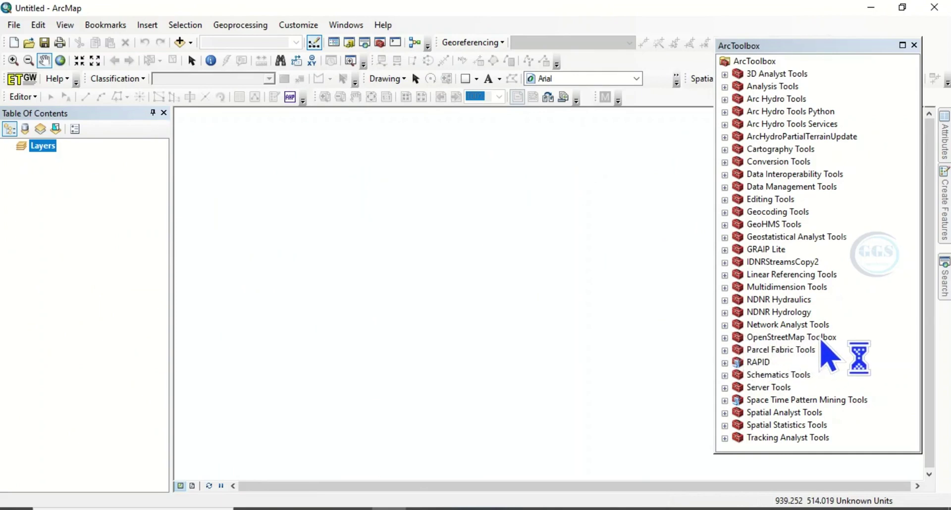
left_click(725, 338)
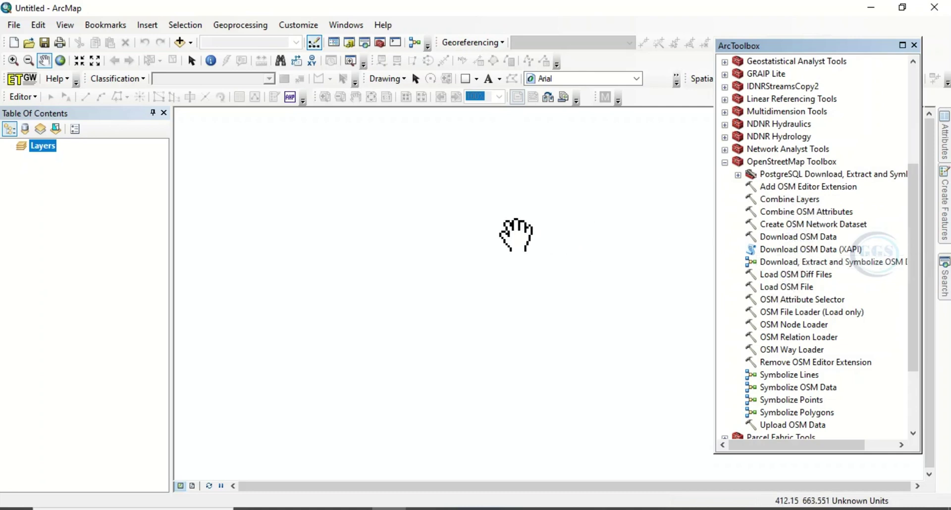
mouse_move(459, 506)
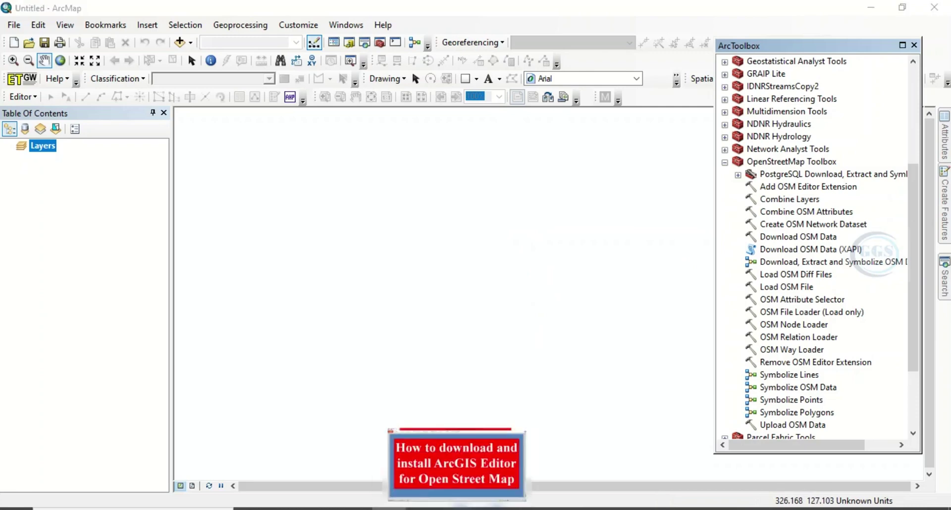
left_click(501, 426)
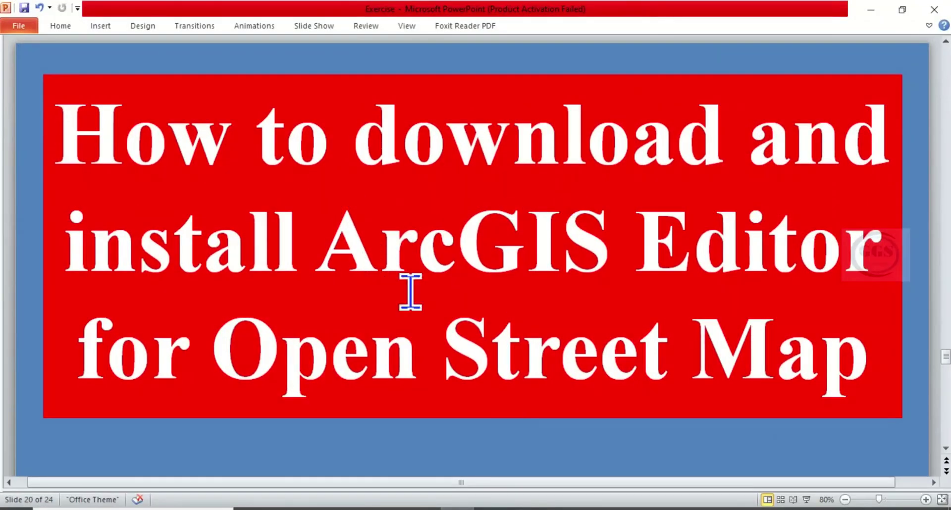